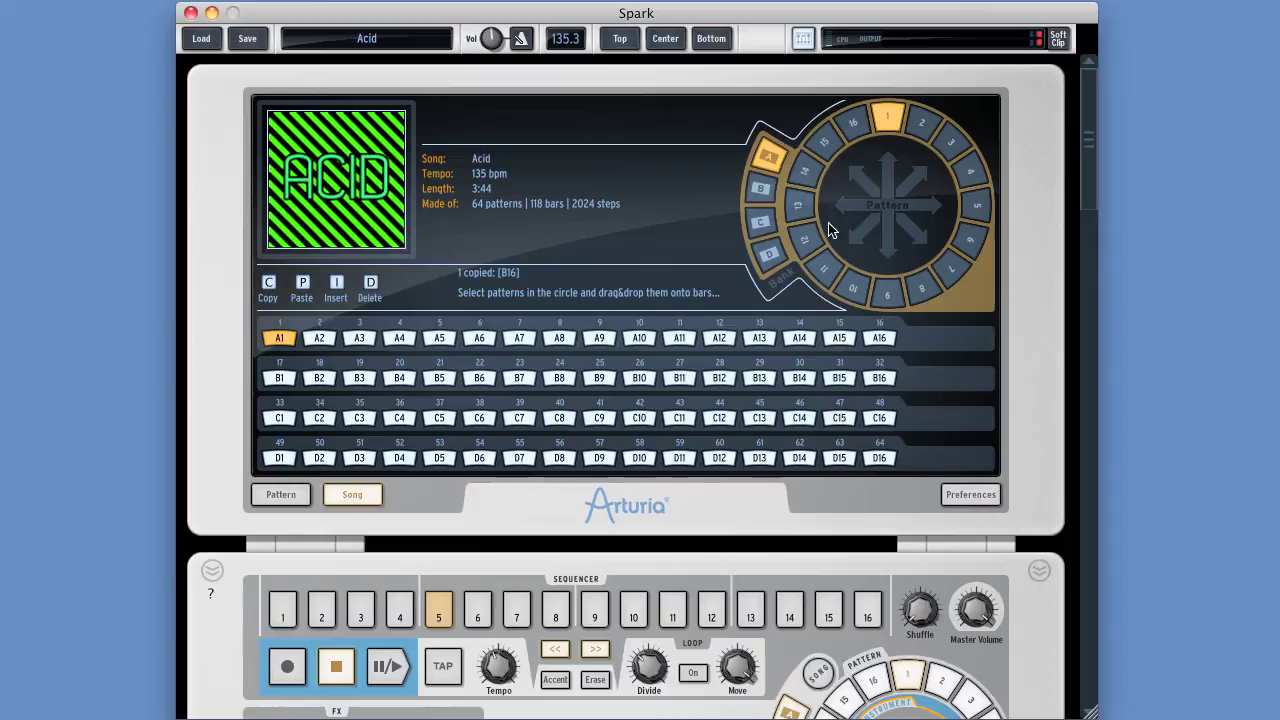
Drag bank A pattern 6 onto bar 1 of the Acid song, making it 119 bars and 3:46.
{"action": "left_click", "coordinate": [758, 157]}
{"action": "left_click", "coordinate": [887, 290]}
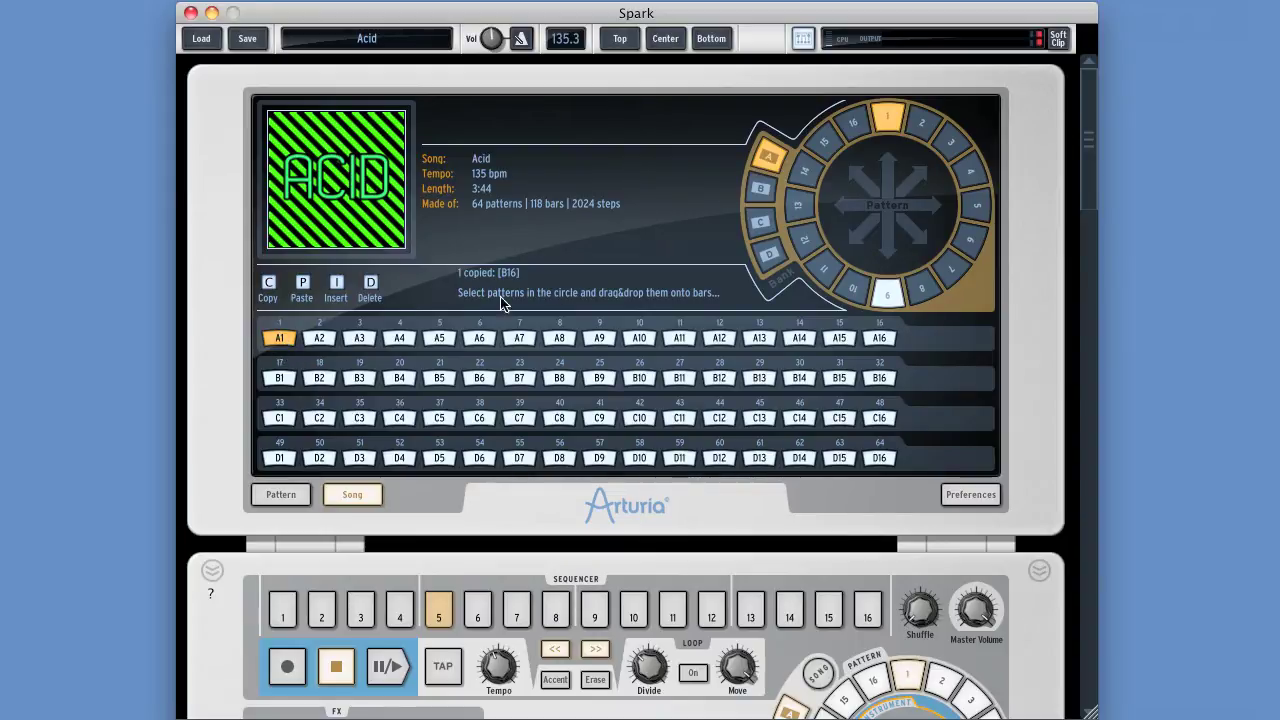
{"action": "left_click_drag", "start_coordinate": [893, 292], "coordinate": [476, 292]}
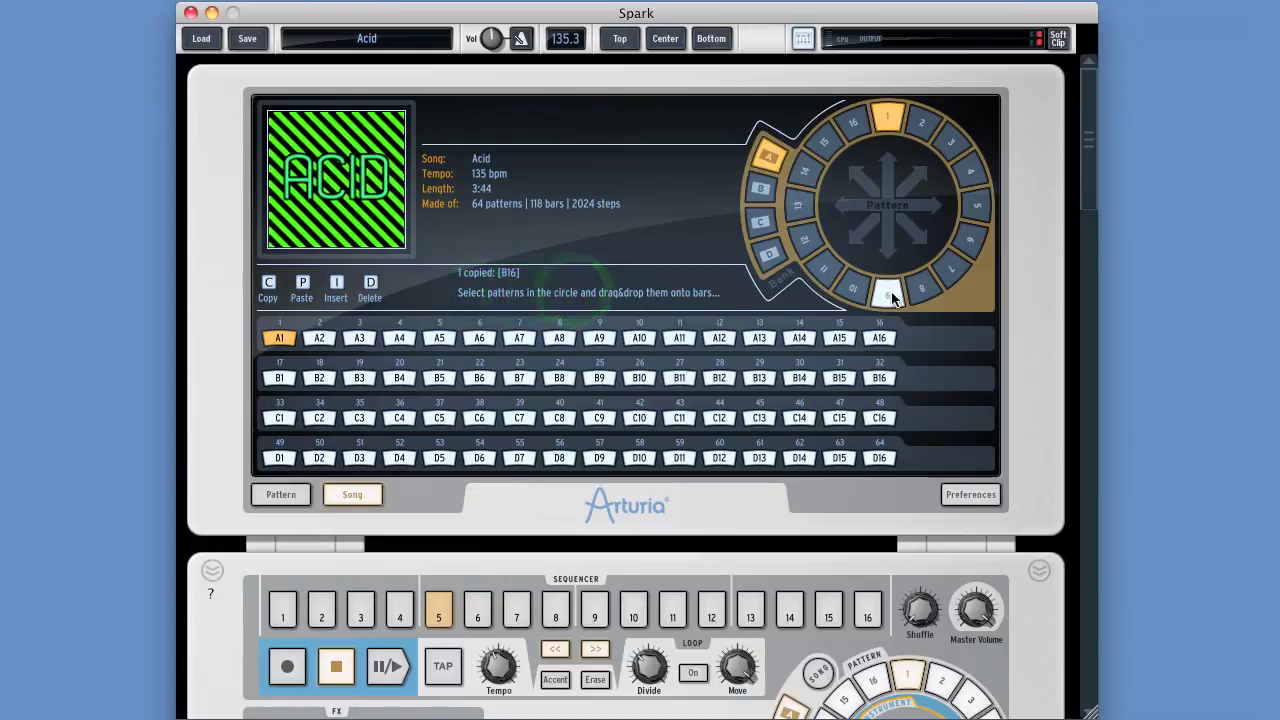
{"action": "left_click_drag", "start_coordinate": [890, 293], "coordinate": [288, 324]}
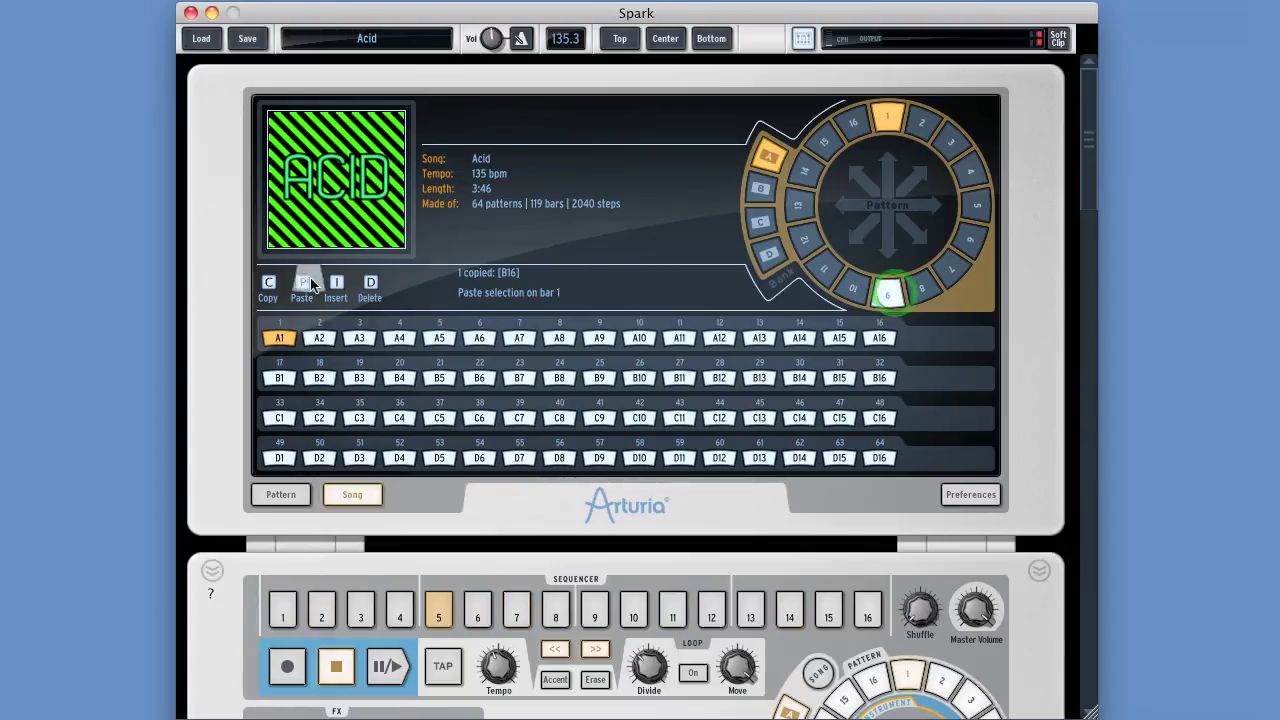
Undo the extra pattern and delete the bar-1 pattern, leaving Acid at 63 patterns, 116 bars, 3:40.
{"action": "key", "text": "d"}
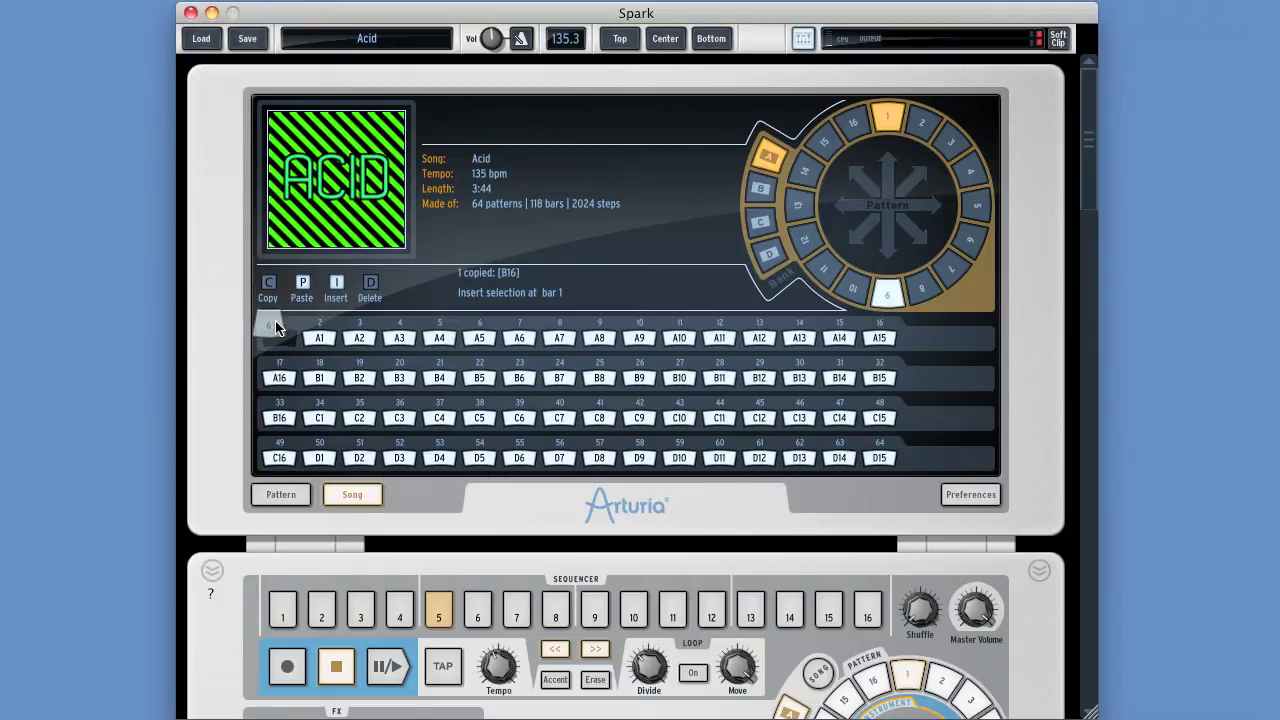
{"action": "left_click", "coordinate": [276, 330]}
{"action": "key", "text": "d"}
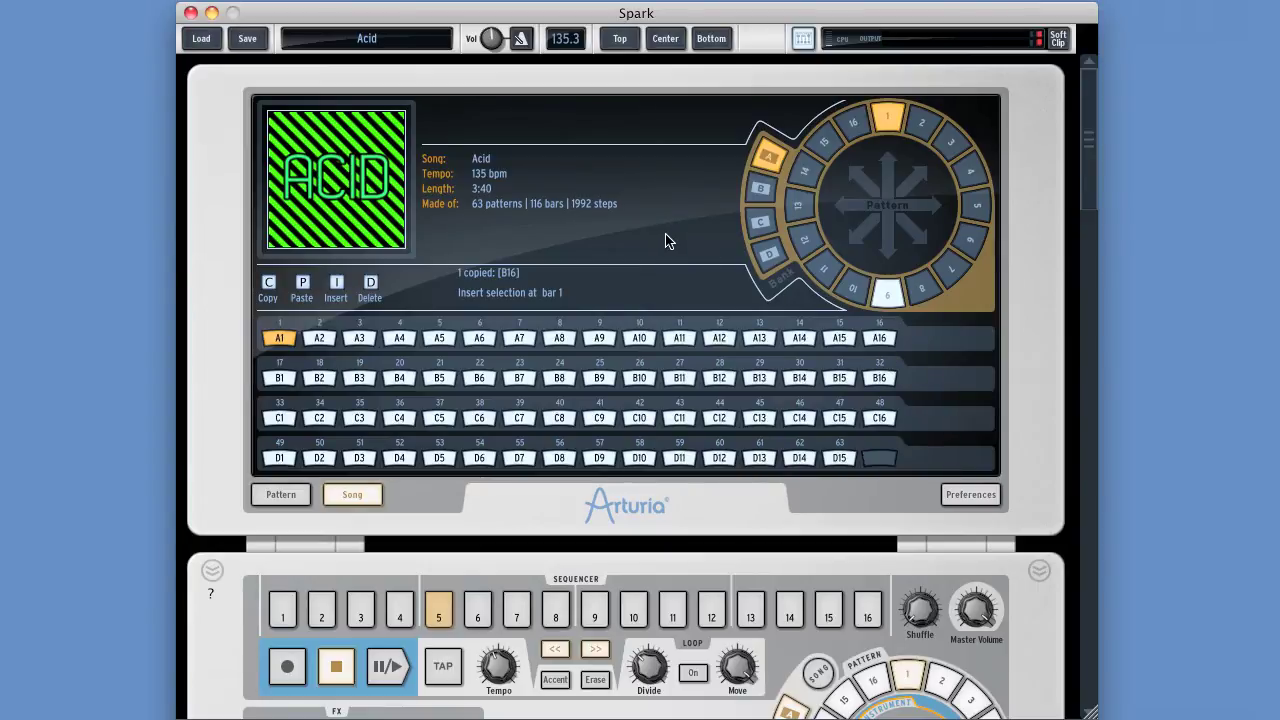
{"action": "left_click", "coordinate": [645, 250]}
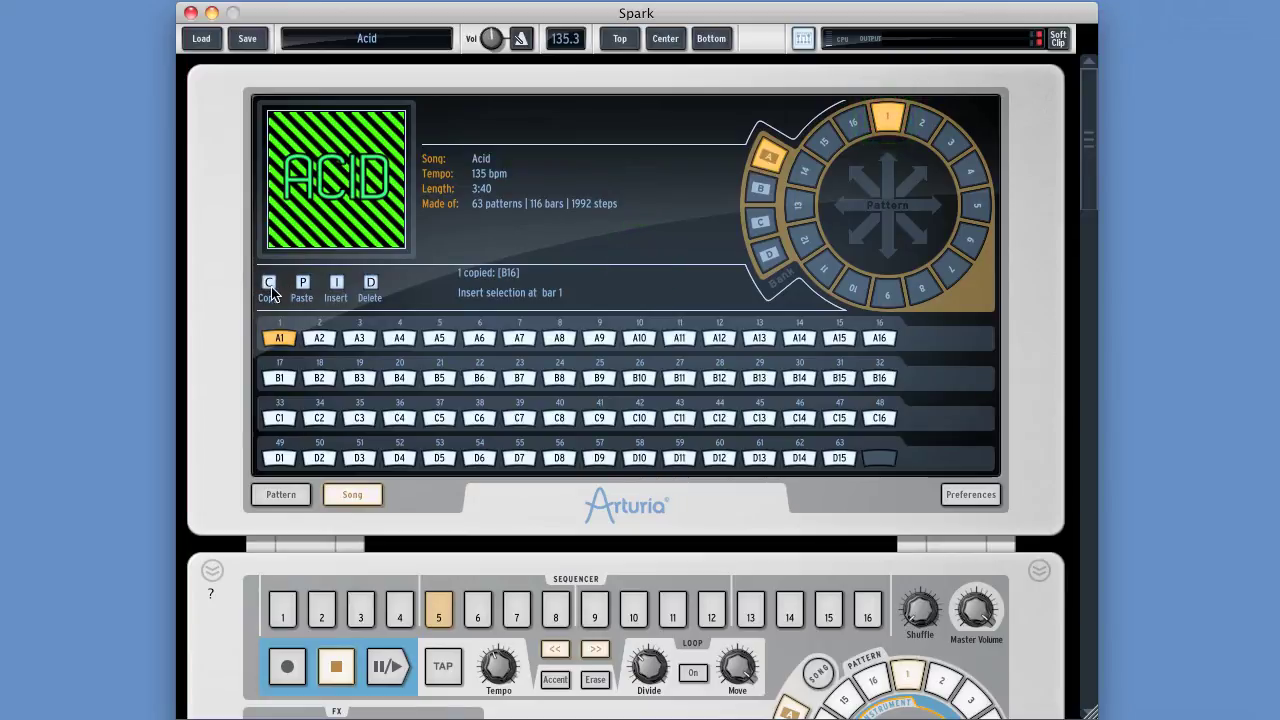
{"action": "left_click", "coordinate": [879, 378]}
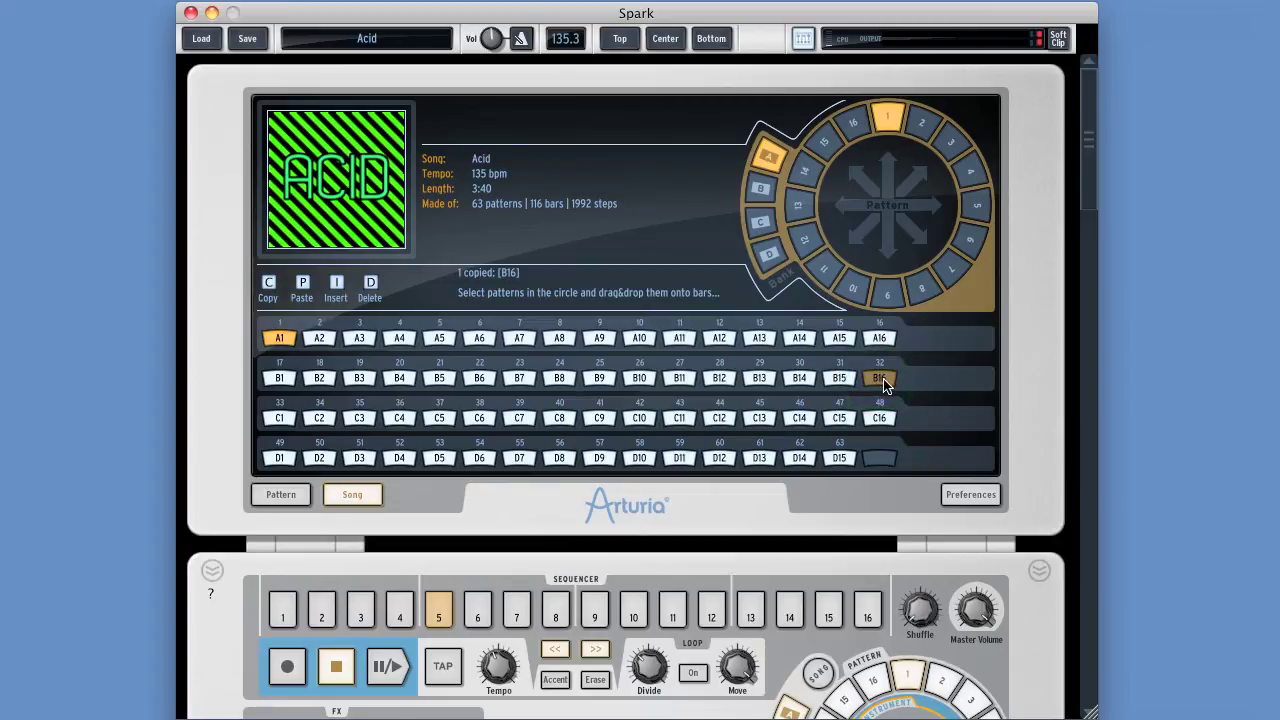
{"action": "left_click", "coordinate": [268, 282]}
{"action": "left_click", "coordinate": [290, 344]}
{"action": "left_click", "coordinate": [304, 285]}
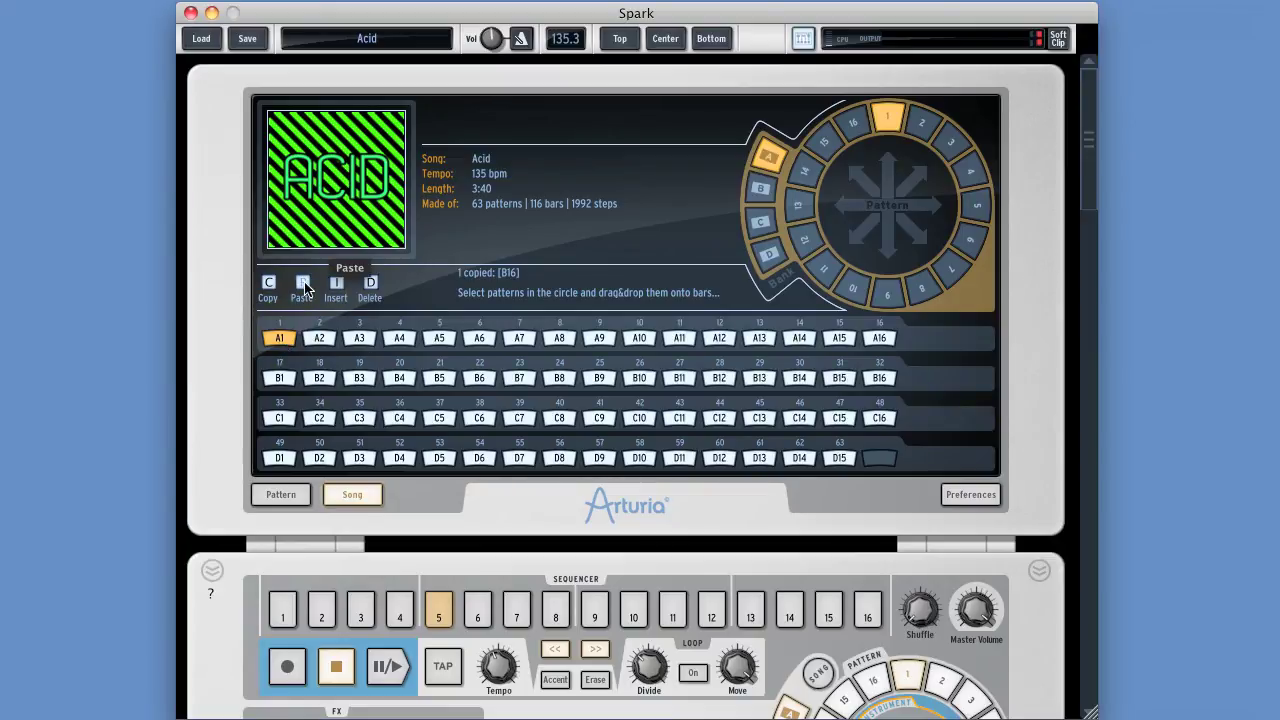
{"action": "left_click", "coordinate": [304, 285]}
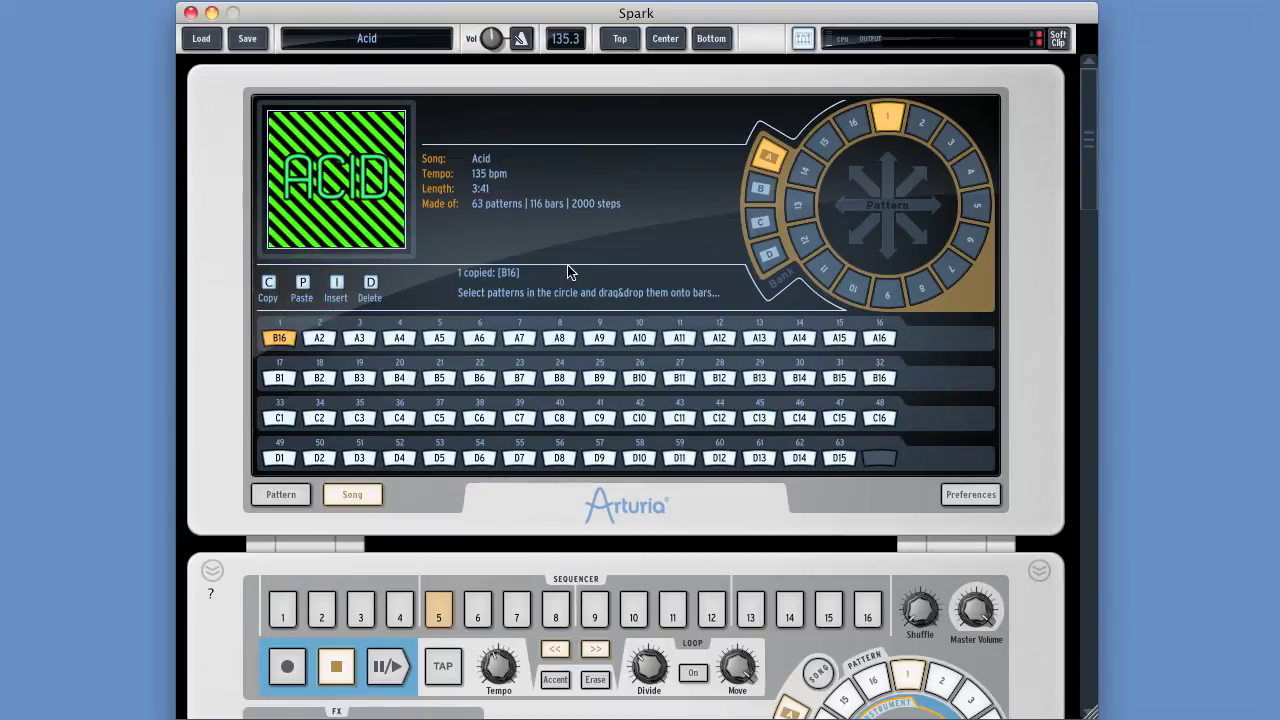
{"action": "key", "text": "super+z"}
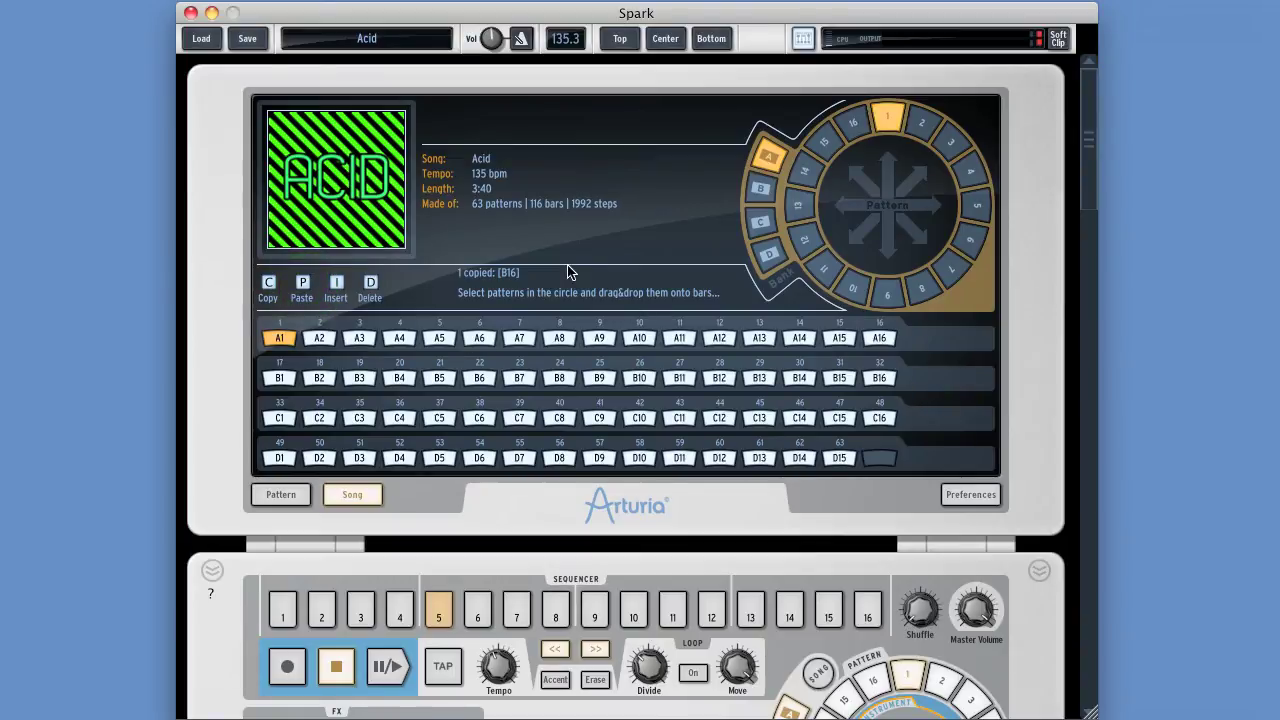
{"action": "left_click", "coordinate": [337, 284]}
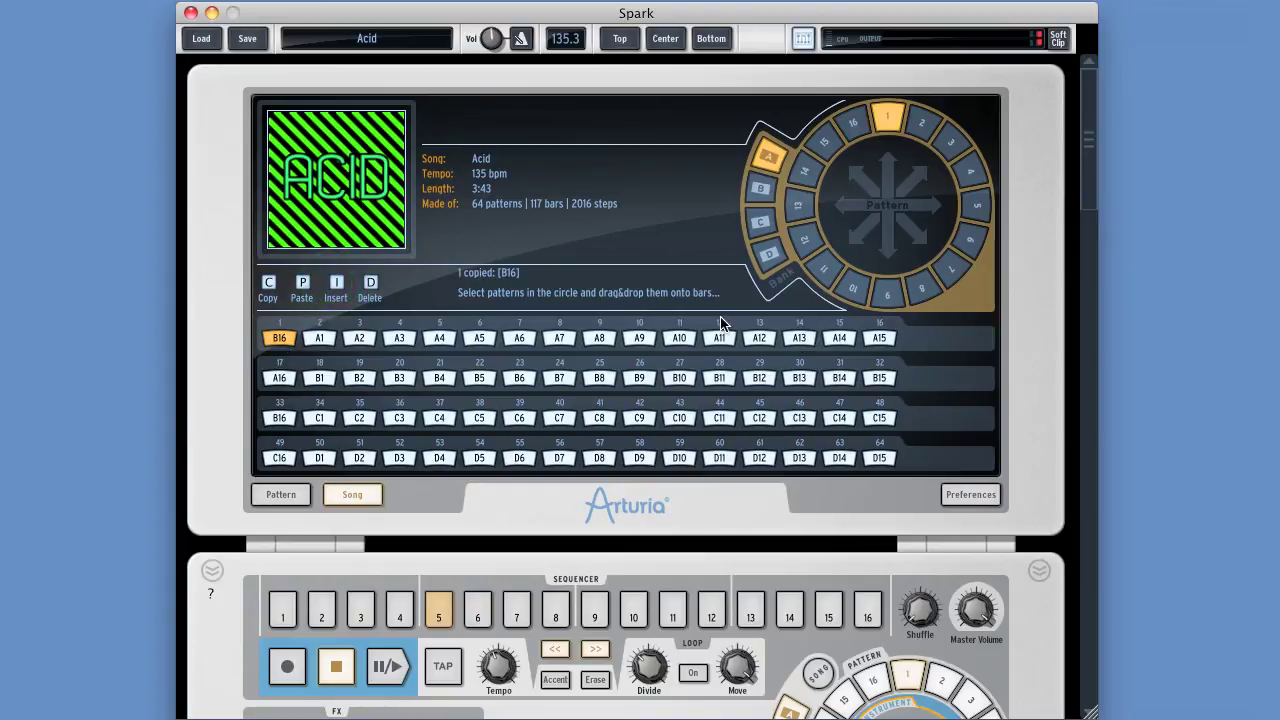
{"action": "key", "text": "d"}
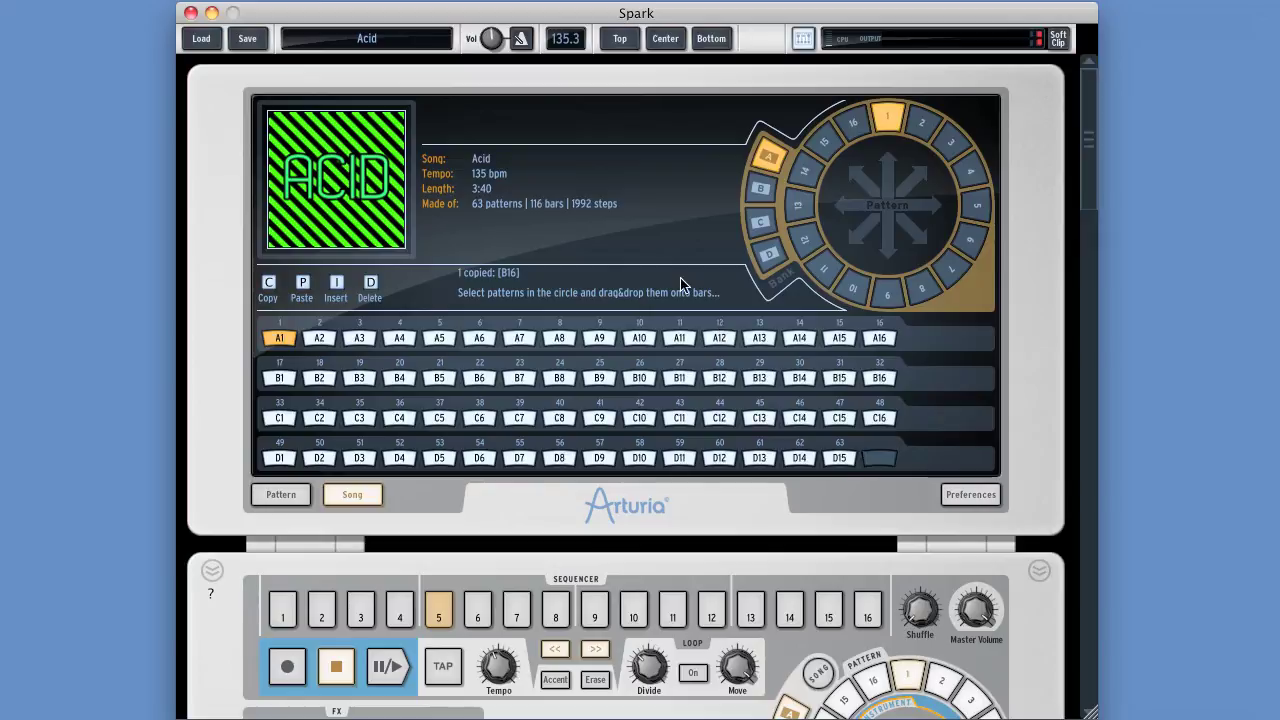
{"action": "left_click", "coordinate": [640, 256]}
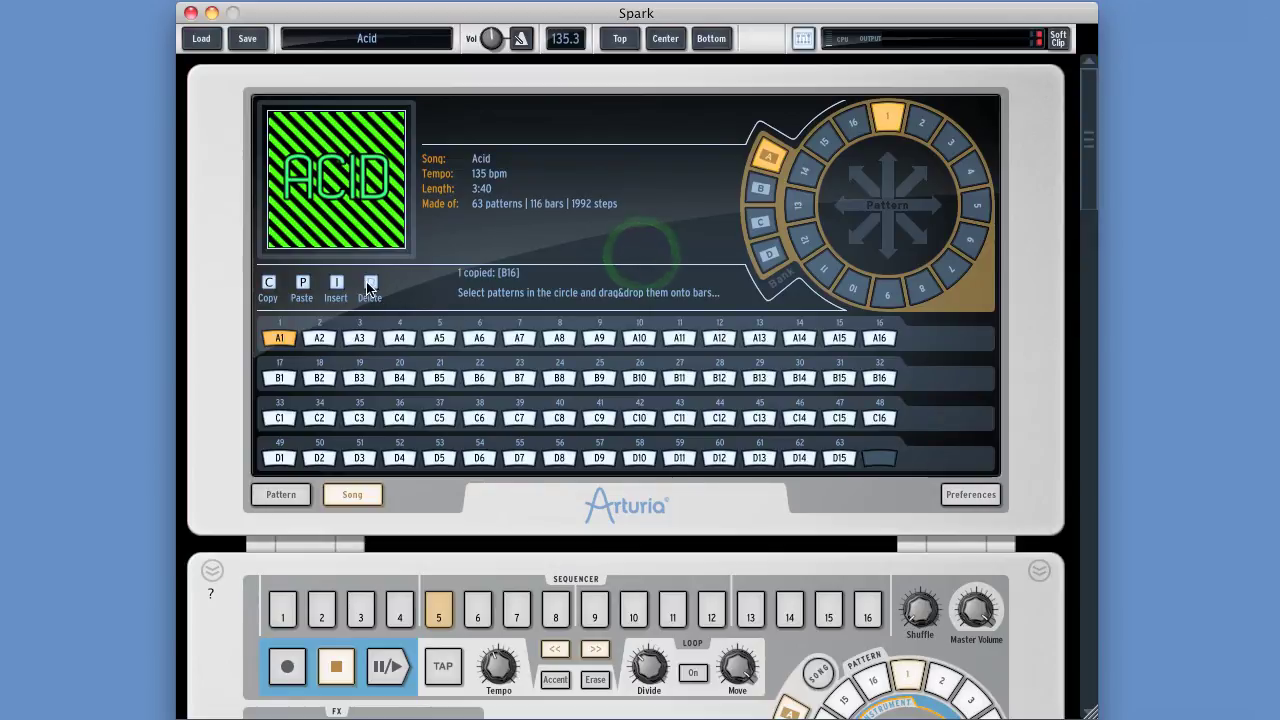
{"action": "left_click", "coordinate": [638, 340]}
{"action": "left_click", "coordinate": [679, 338]}
{"action": "left_click", "coordinate": [799, 338]}
{"action": "left_click", "coordinate": [640, 338]}
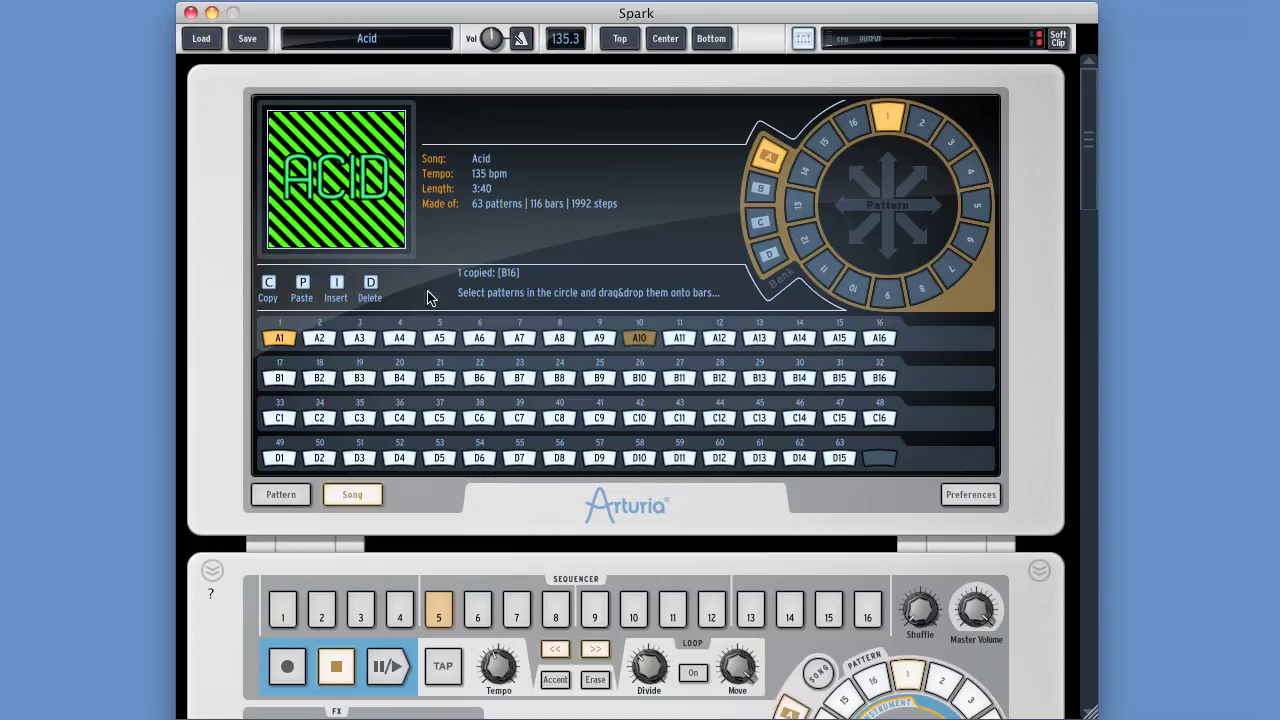
{"action": "left_click", "coordinate": [370, 287]}
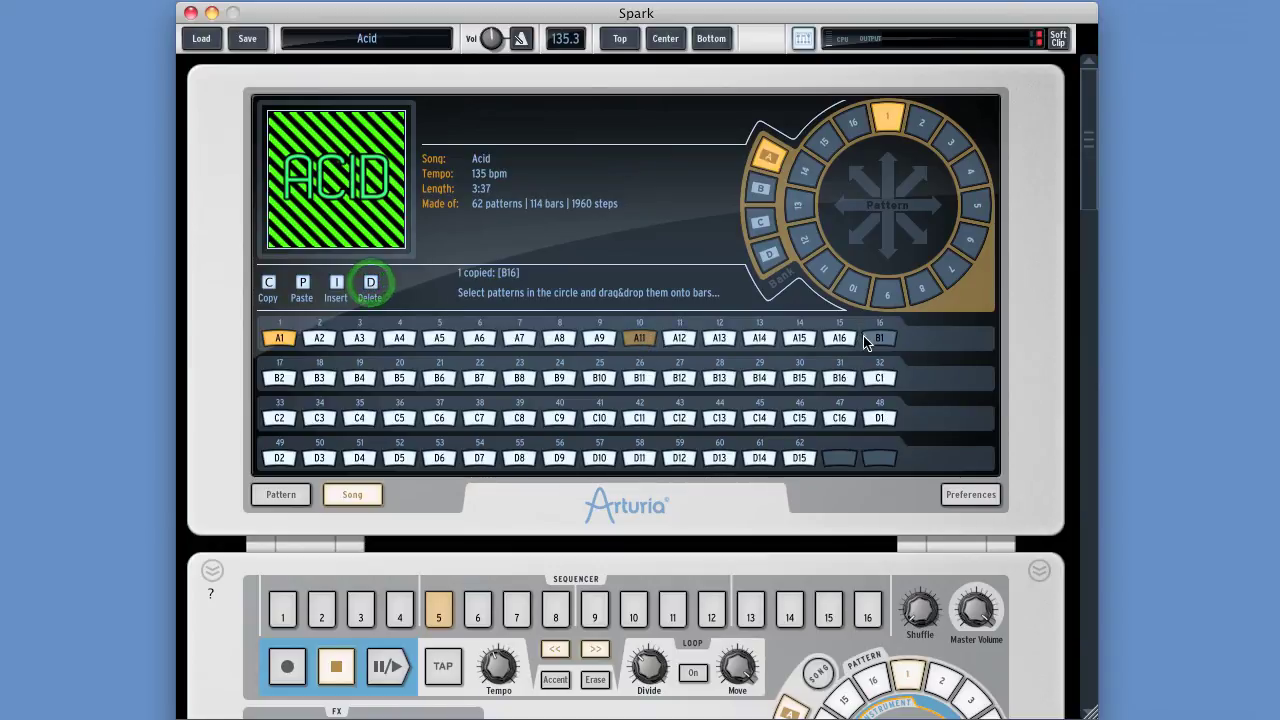
{"action": "left_click", "coordinate": [641, 337]}
{"action": "key", "text": "super+z"}
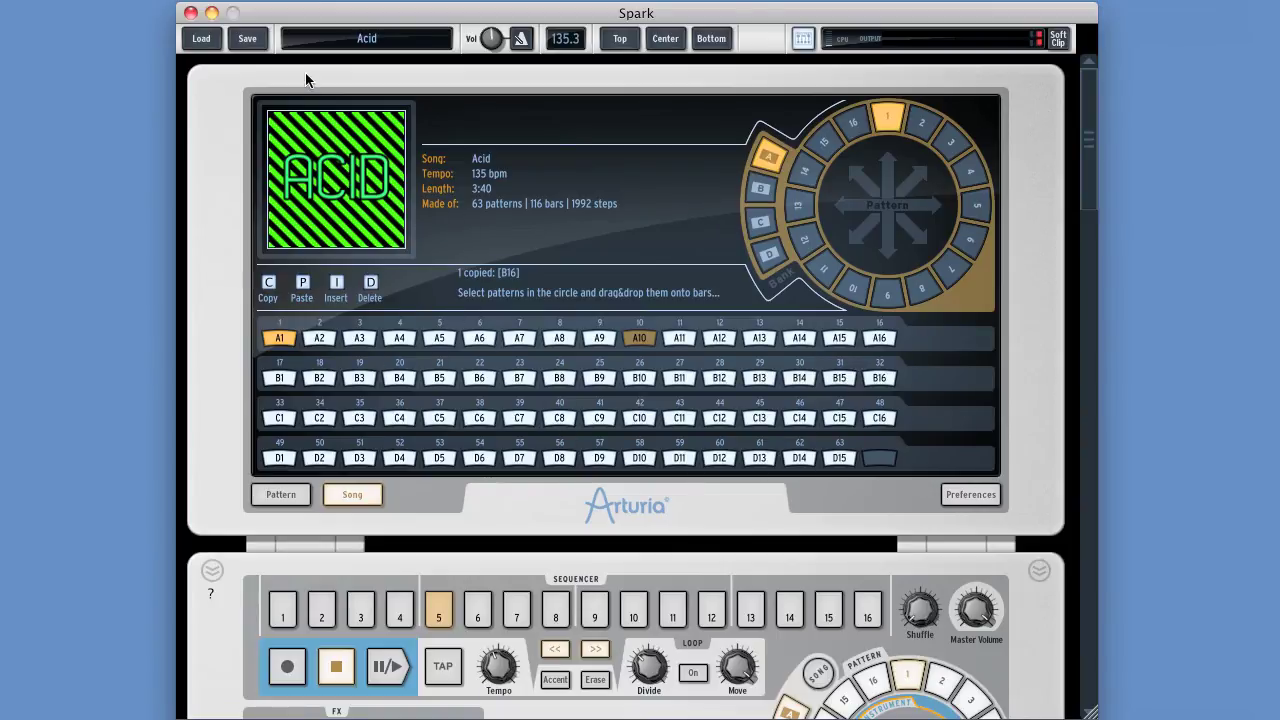
Play the Acid song for a few bars with master volume settled at -9 dB, then stop.
{"action": "left_click", "coordinate": [668, 42]}
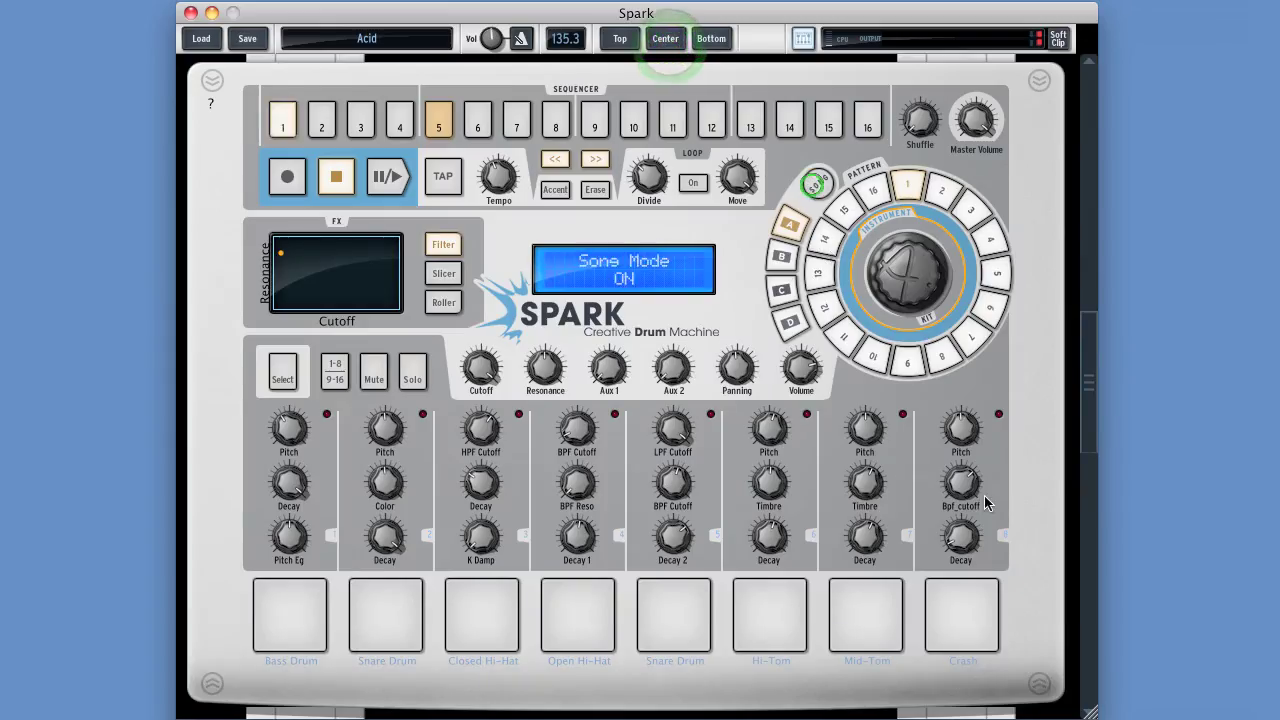
{"action": "key", "text": "space"}
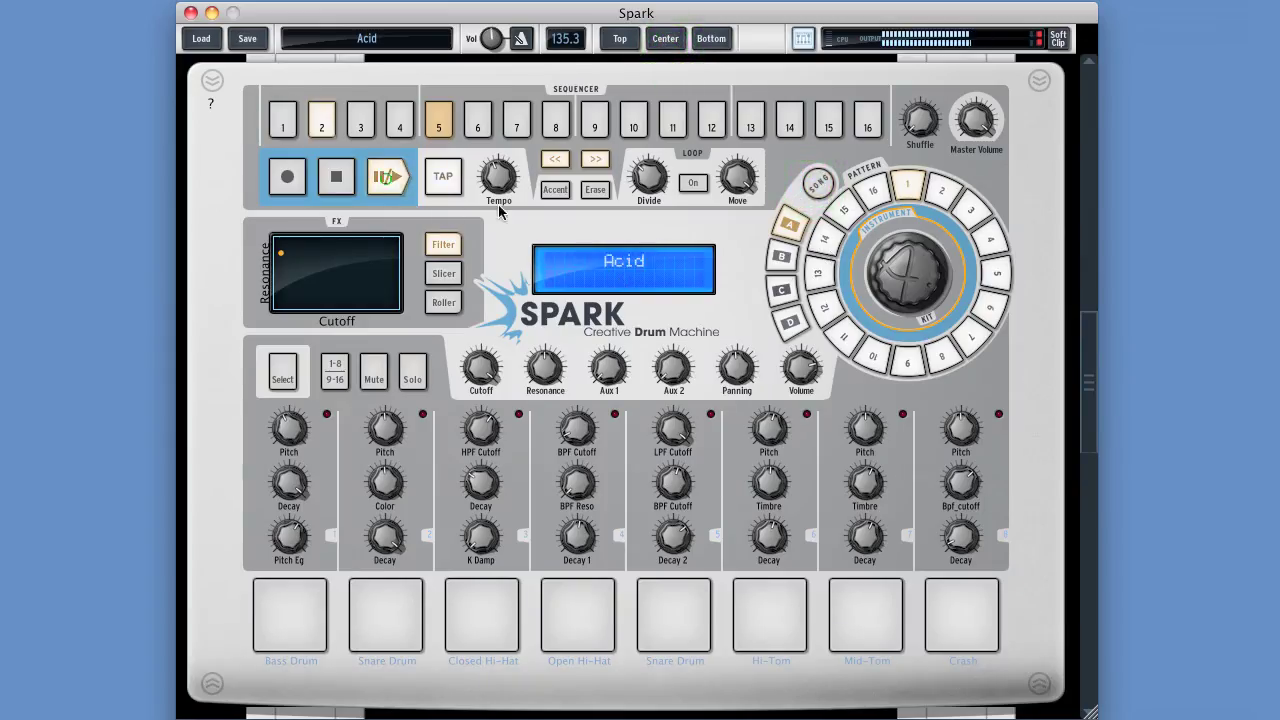
{"action": "left_click_drag", "start_coordinate": [975, 120], "coordinate": [990, 268]}
{"action": "left_click", "coordinate": [620, 38]}
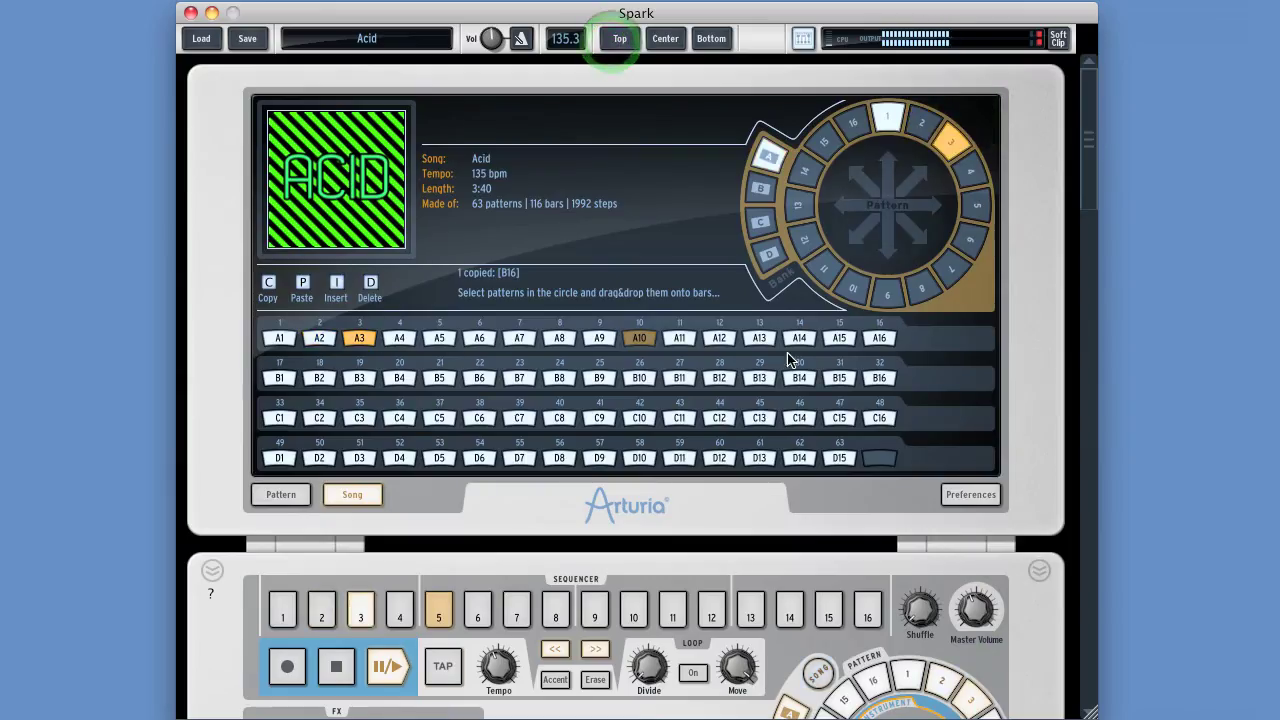
{"action": "left_click_drag", "start_coordinate": [976, 608], "coordinate": [983, 543]}
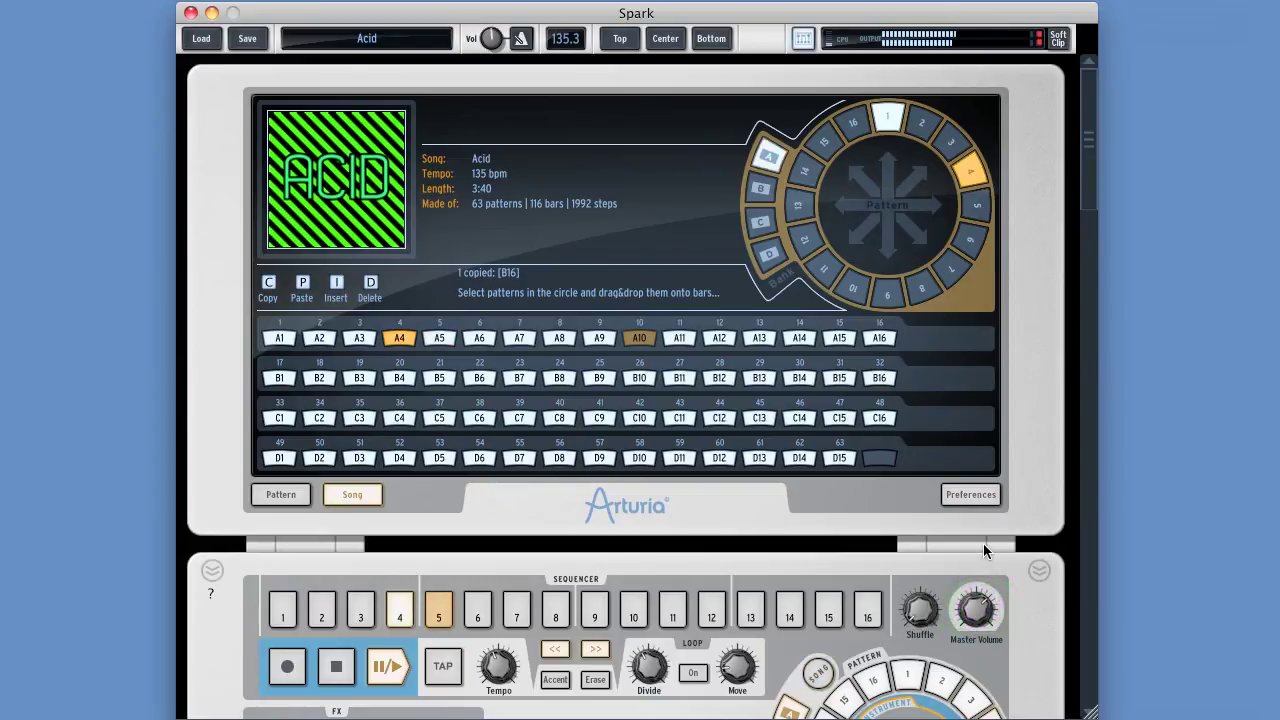
{"action": "key", "text": "space"}
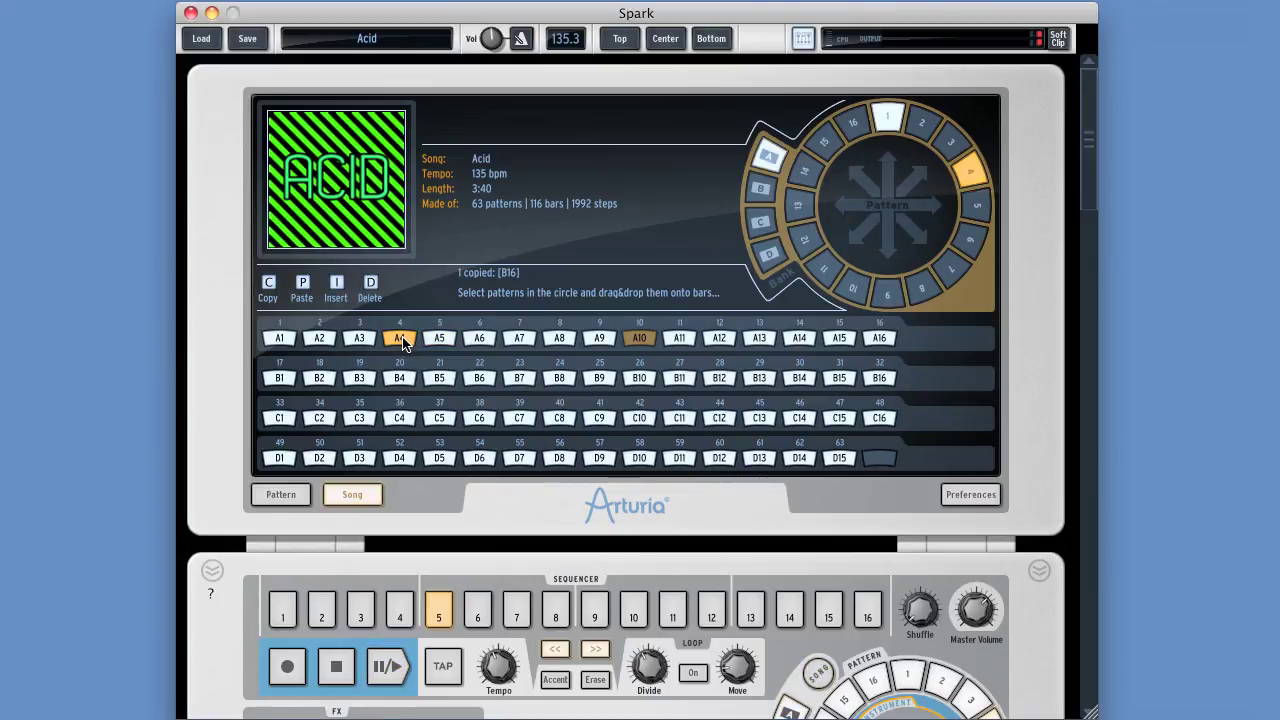
Select bar A1 in the Acid song arrangement.
{"action": "left_click", "coordinate": [662, 38]}
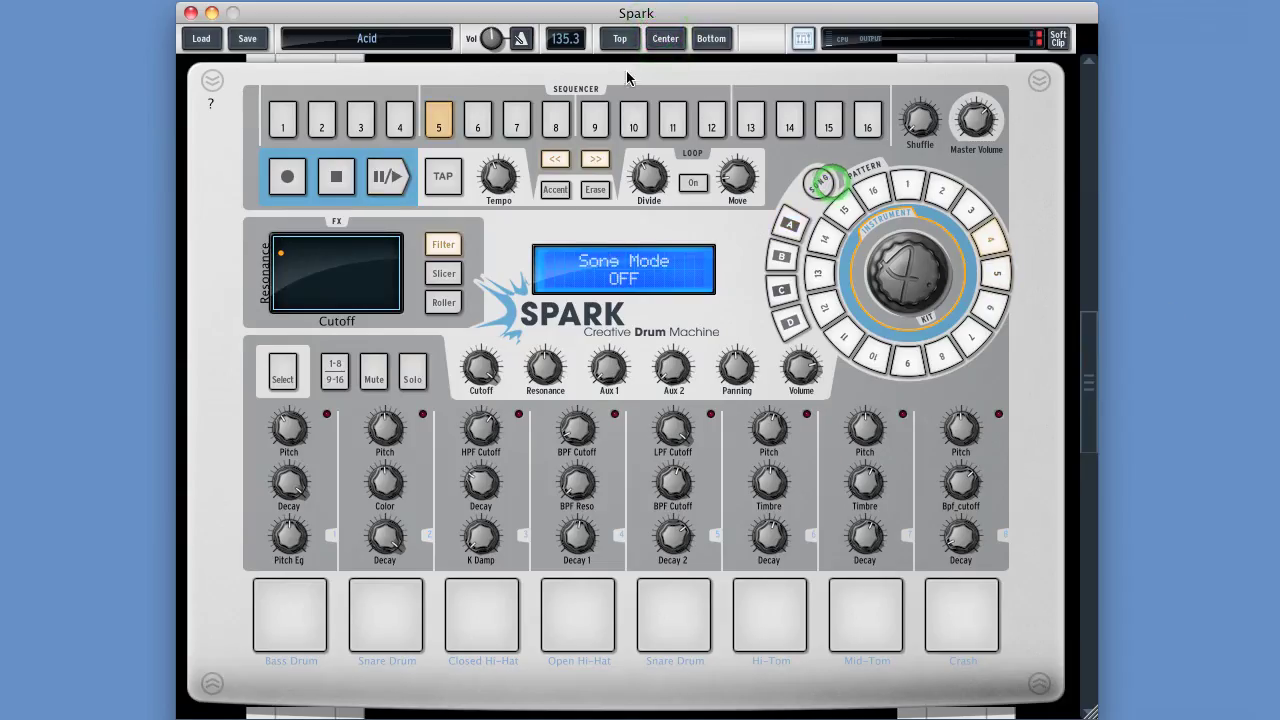
{"action": "left_click", "coordinate": [621, 40]}
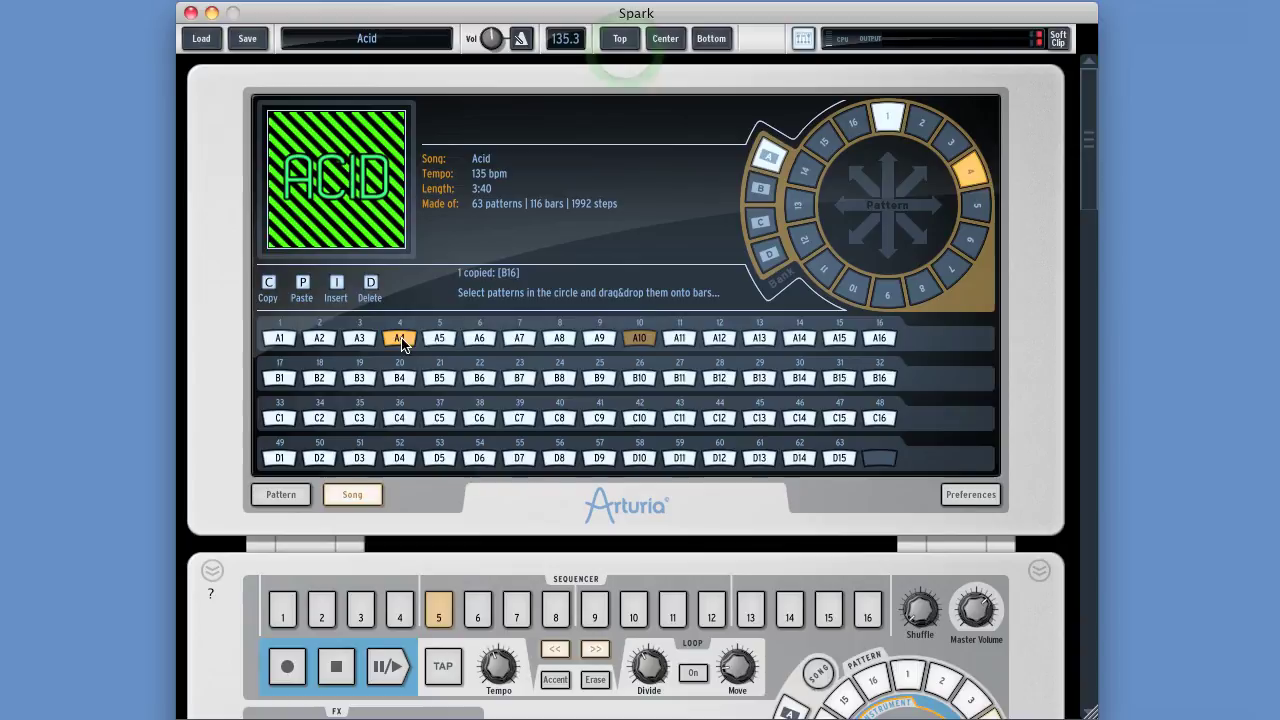
{"action": "left_click", "coordinate": [281, 340]}
{"action": "left_click", "coordinate": [717, 340]}
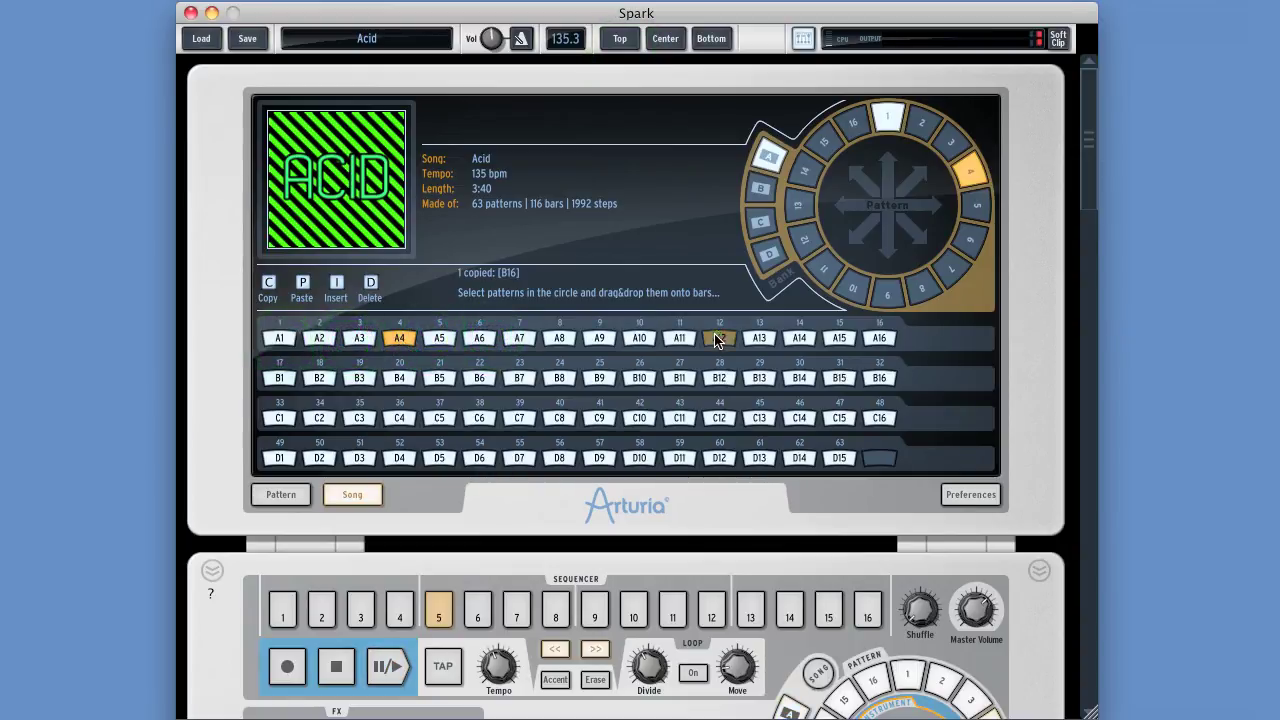
{"action": "left_click", "coordinate": [281, 338]}
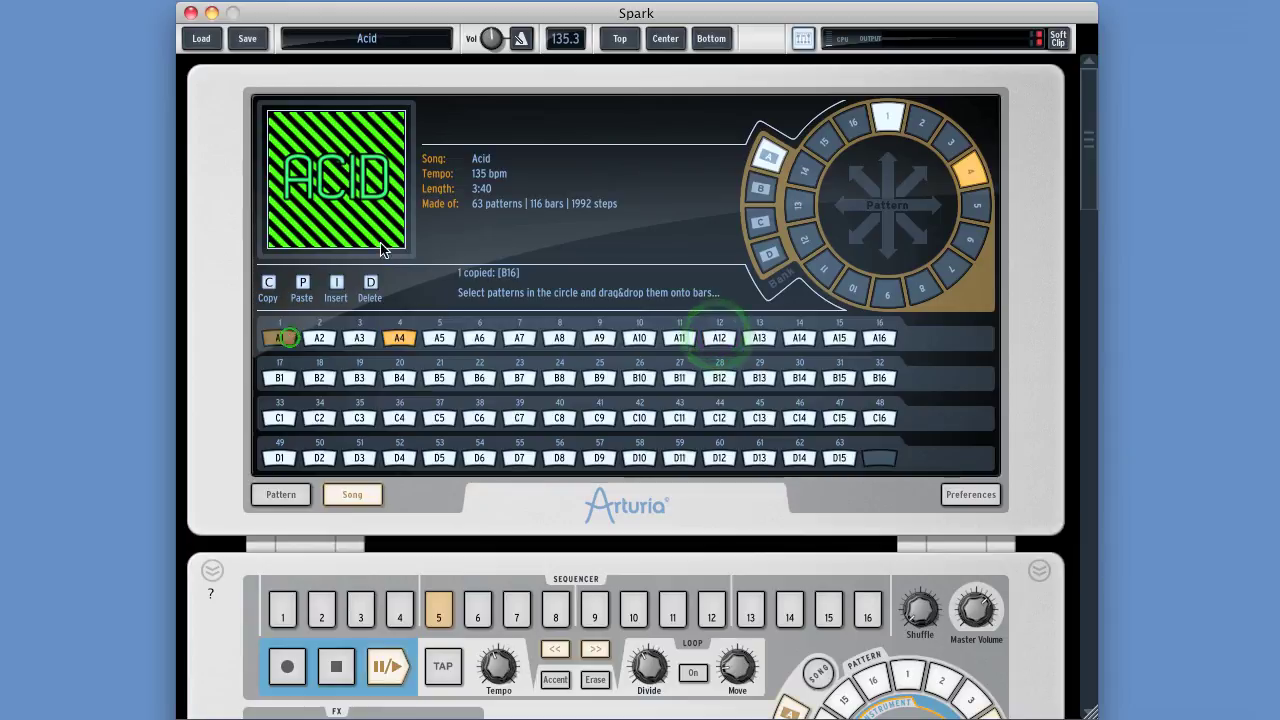
Return playback to bar 1 and switch Song mode off, back on the arrangement screen.
{"action": "left_click", "coordinate": [660, 45]}
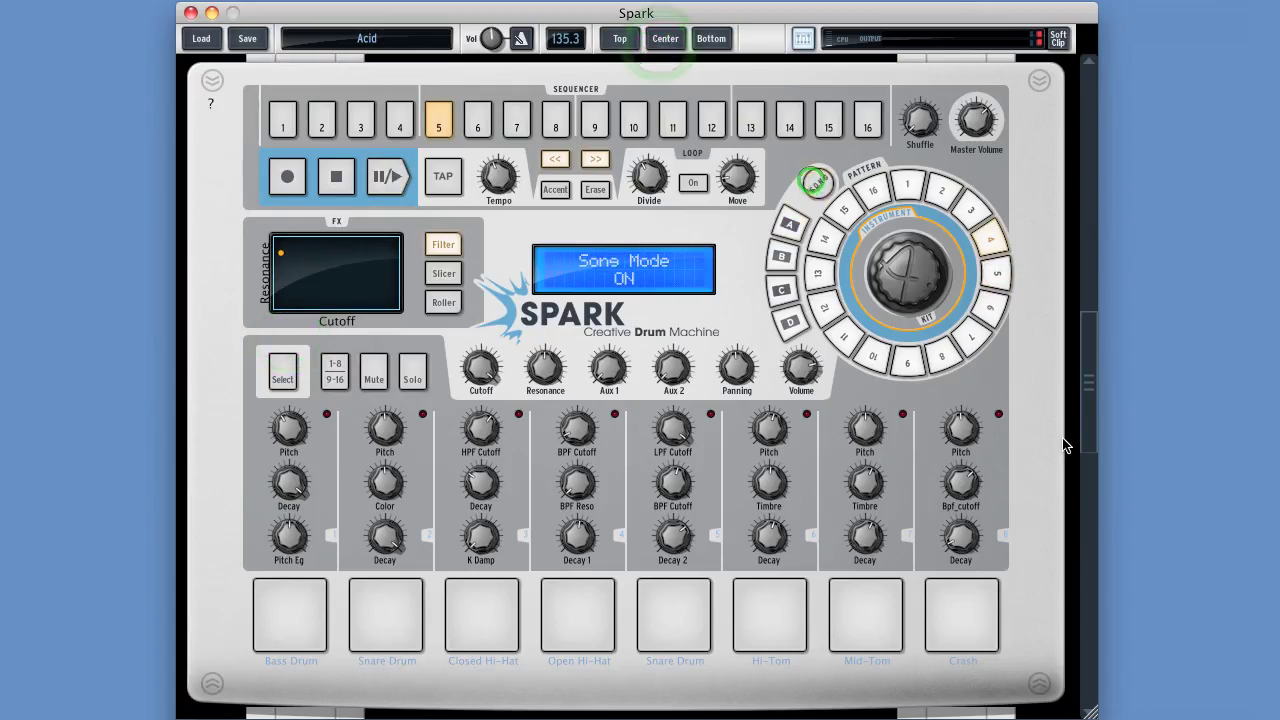
{"action": "left_click", "coordinate": [336, 176]}
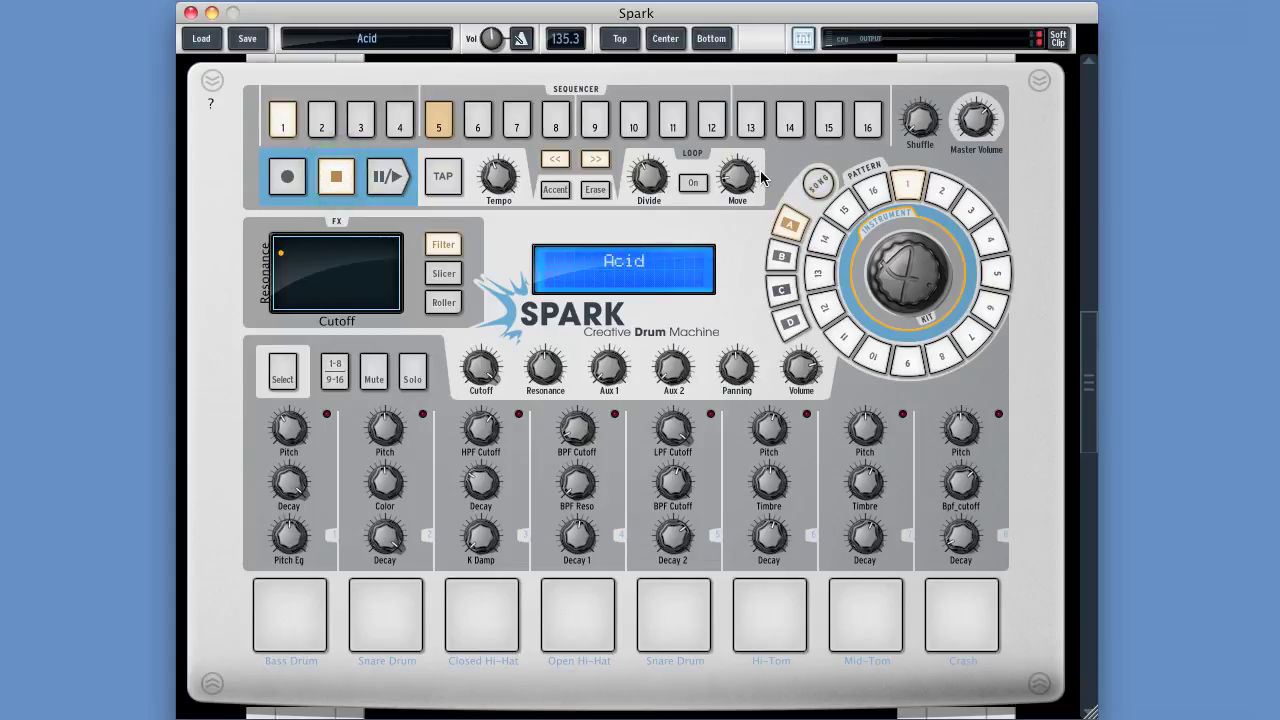
{"action": "left_click", "coordinate": [814, 186]}
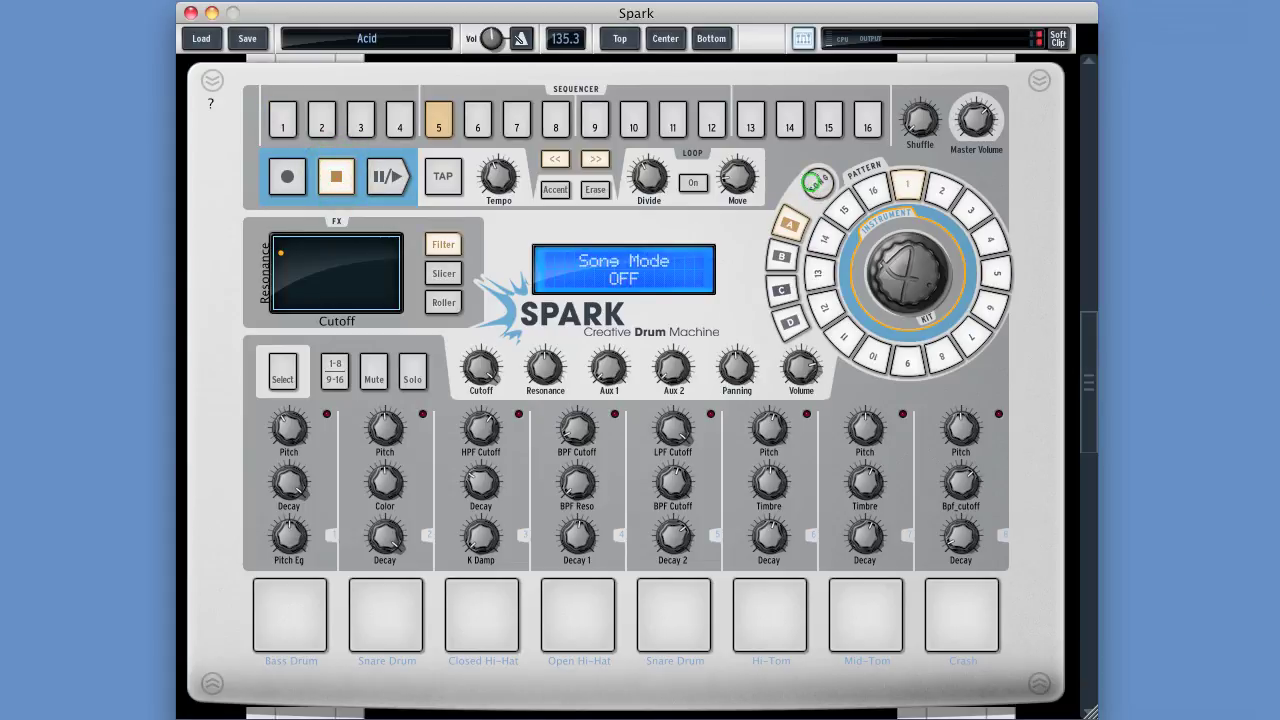
{"action": "left_click", "coordinate": [620, 38]}
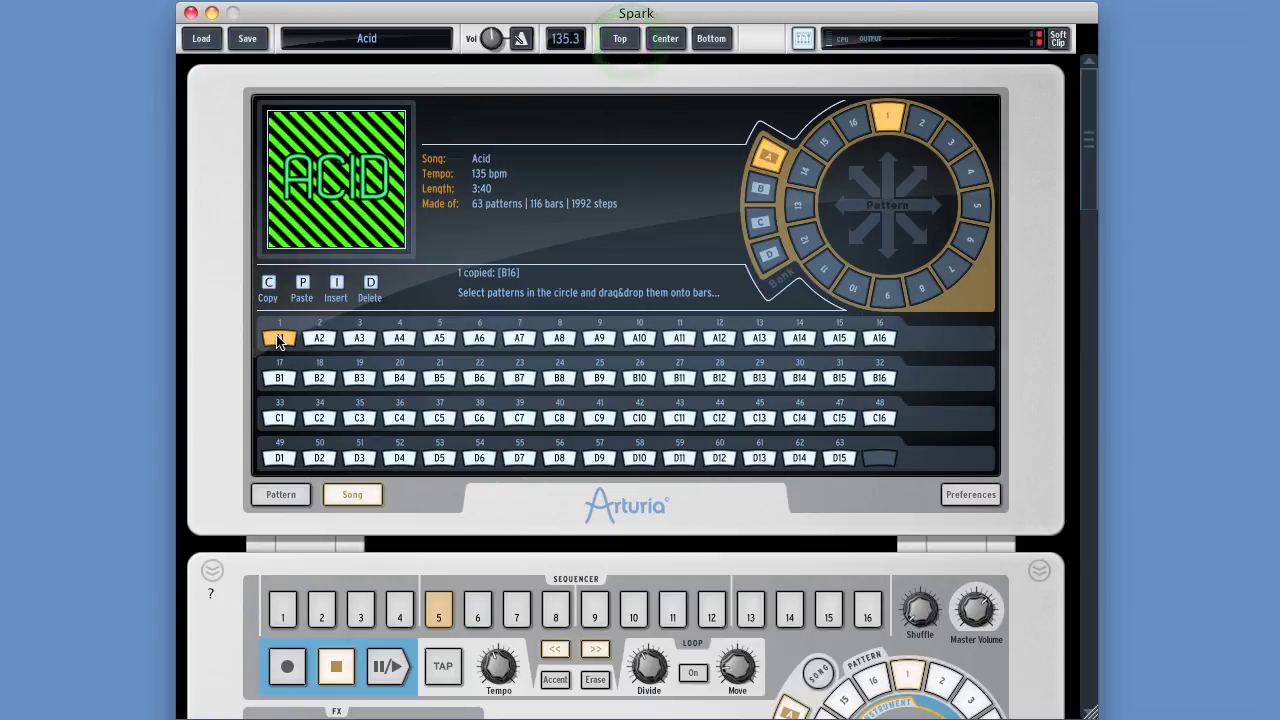